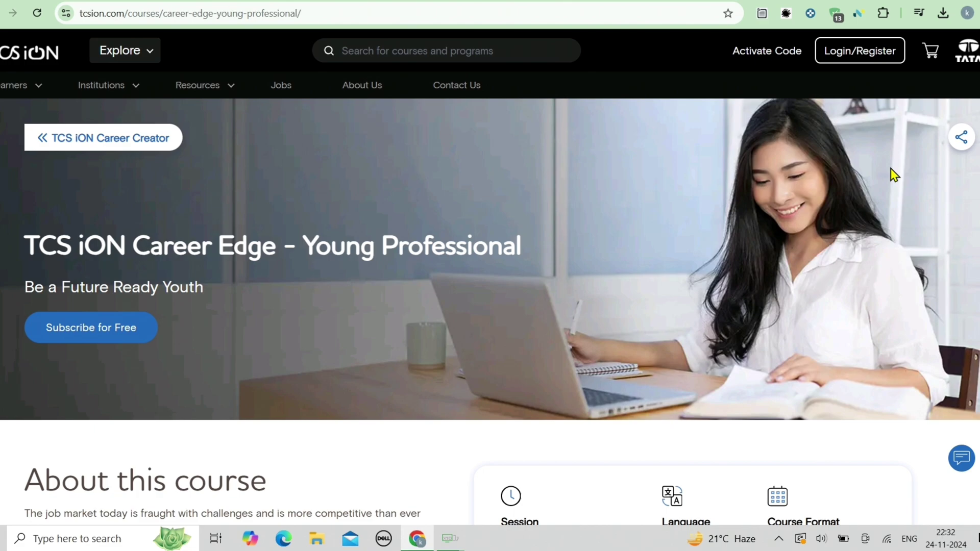
{"action": "scroll", "coordinate": [864, 211], "scroll_direction": "down", "scroll_amount": 2}
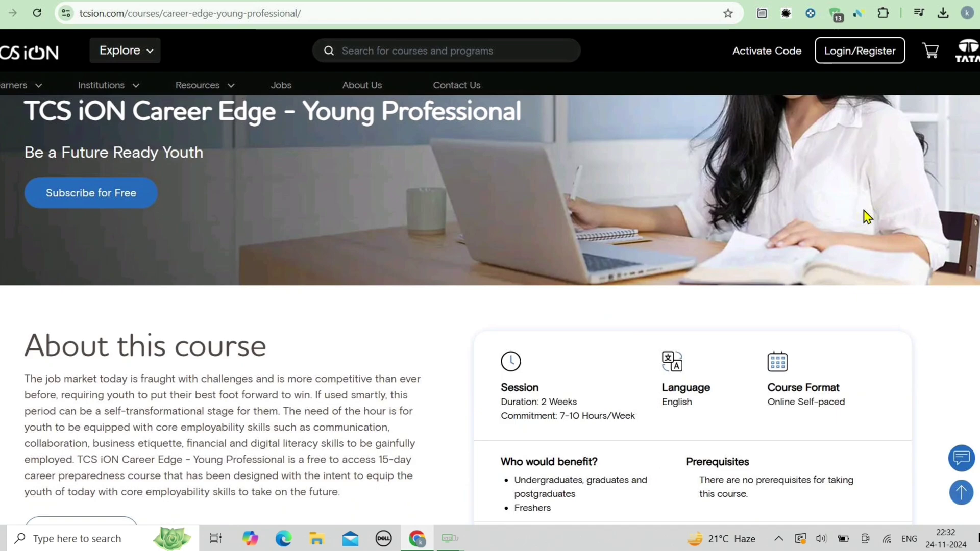
{"action": "scroll", "coordinate": [863, 210], "scroll_direction": "down", "scroll_amount": 2}
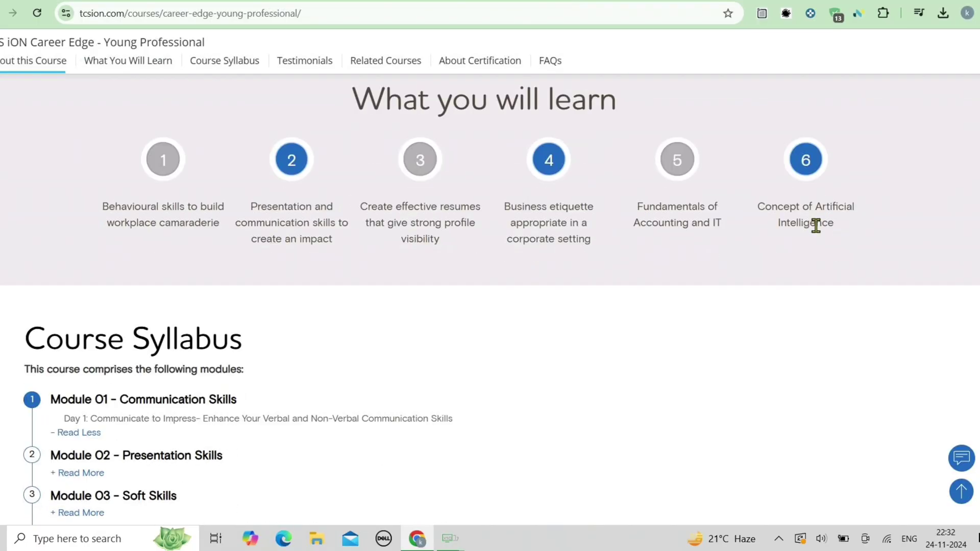
{"action": "scroll", "coordinate": [814, 230], "scroll_direction": "down", "scroll_amount": 1}
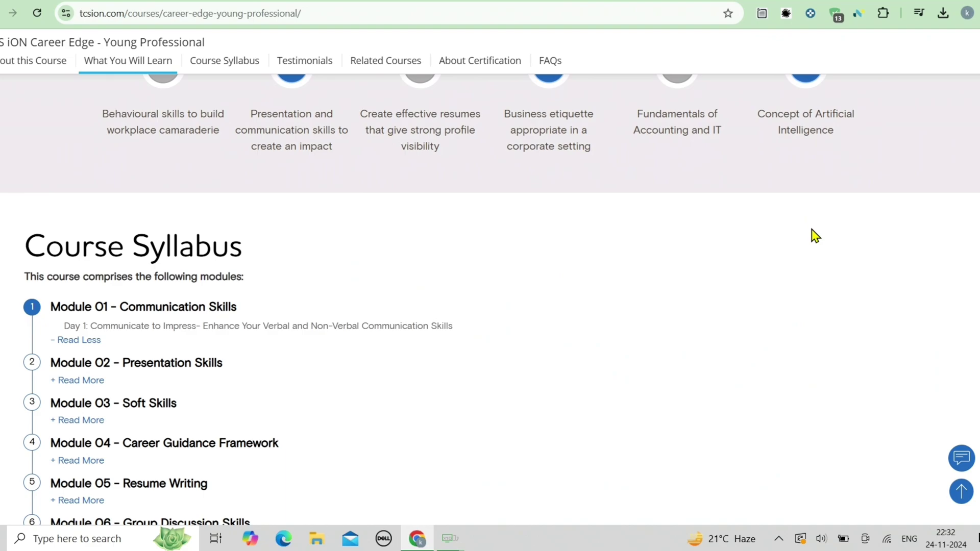
{"action": "scroll", "coordinate": [814, 235], "scroll_direction": "up", "scroll_amount": 1}
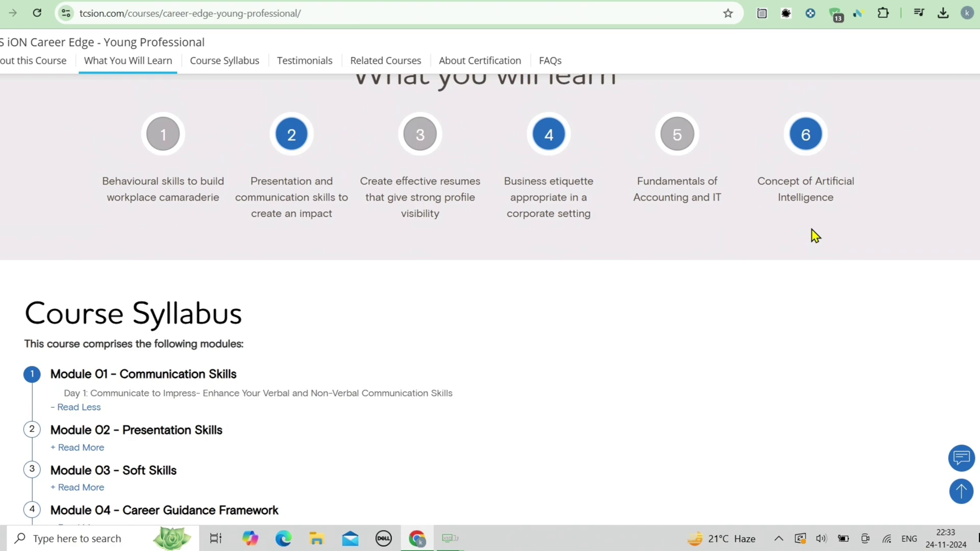
{"action": "scroll", "coordinate": [811, 229], "scroll_direction": "up", "scroll_amount": 1}
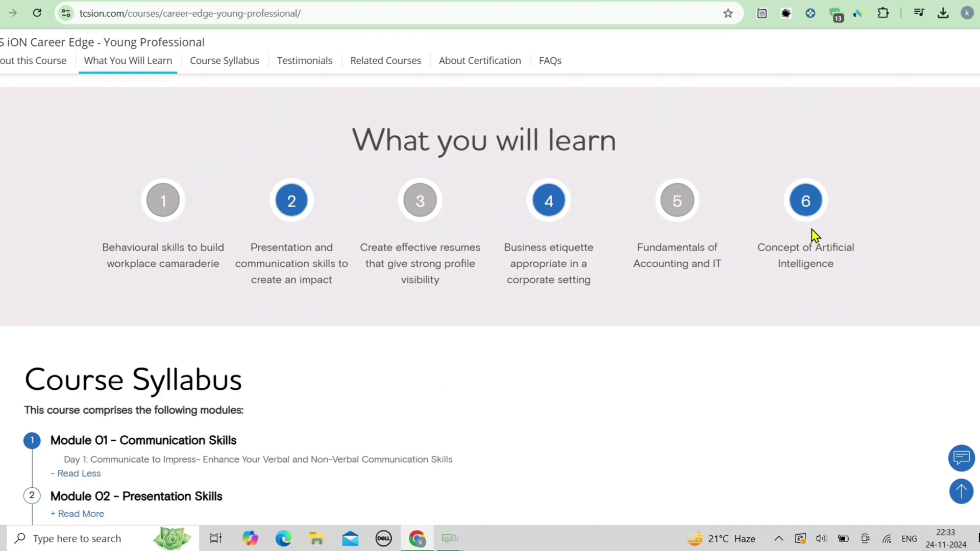
{"action": "scroll", "coordinate": [811, 229], "scroll_direction": "down", "scroll_amount": 3}
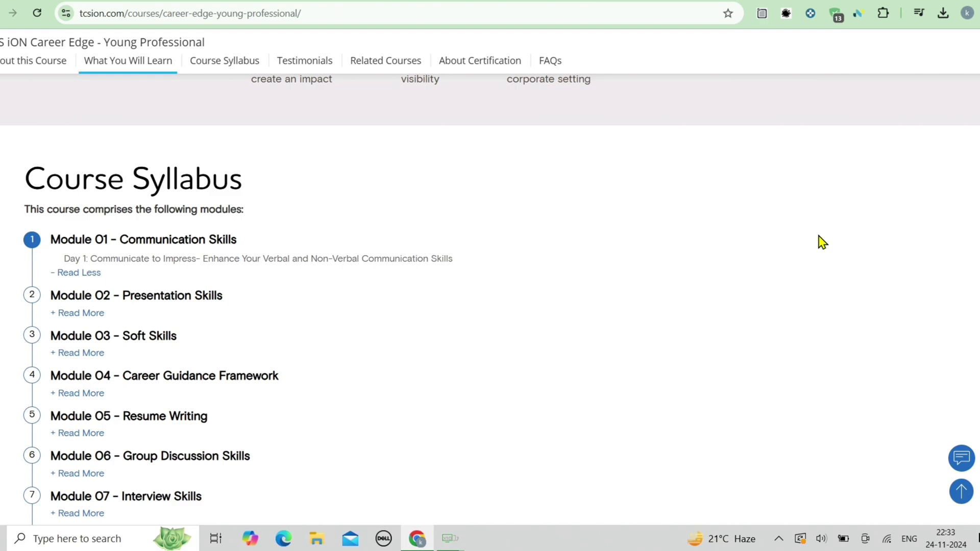
{"action": "scroll", "coordinate": [359, 403], "scroll_direction": "down", "scroll_amount": 1}
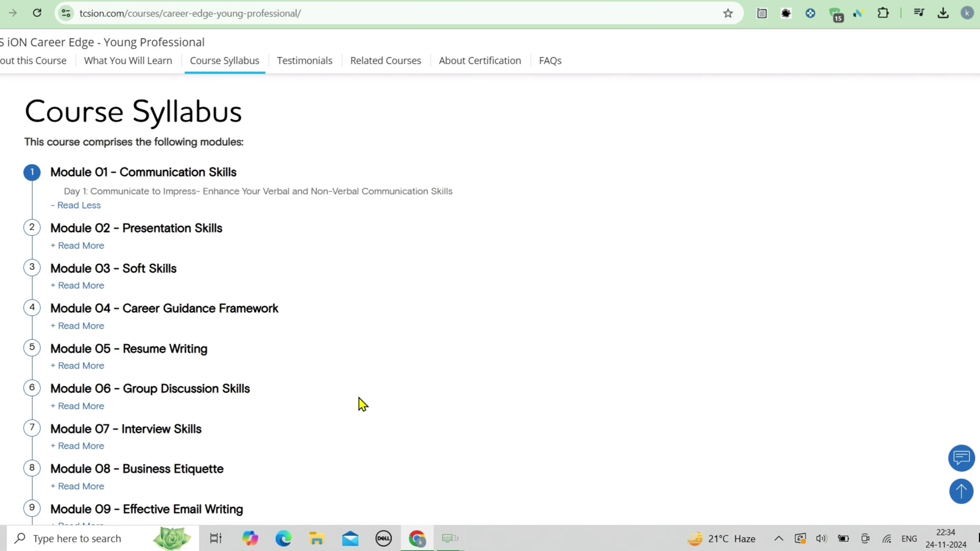
{"action": "scroll", "coordinate": [362, 402], "scroll_direction": "down", "scroll_amount": 3}
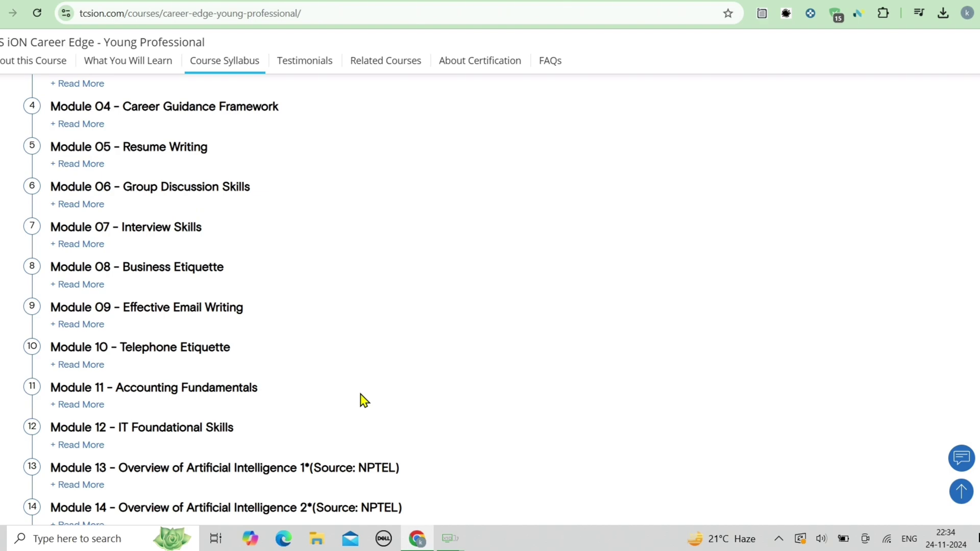
{"action": "scroll", "coordinate": [362, 401], "scroll_direction": "down", "scroll_amount": 1}
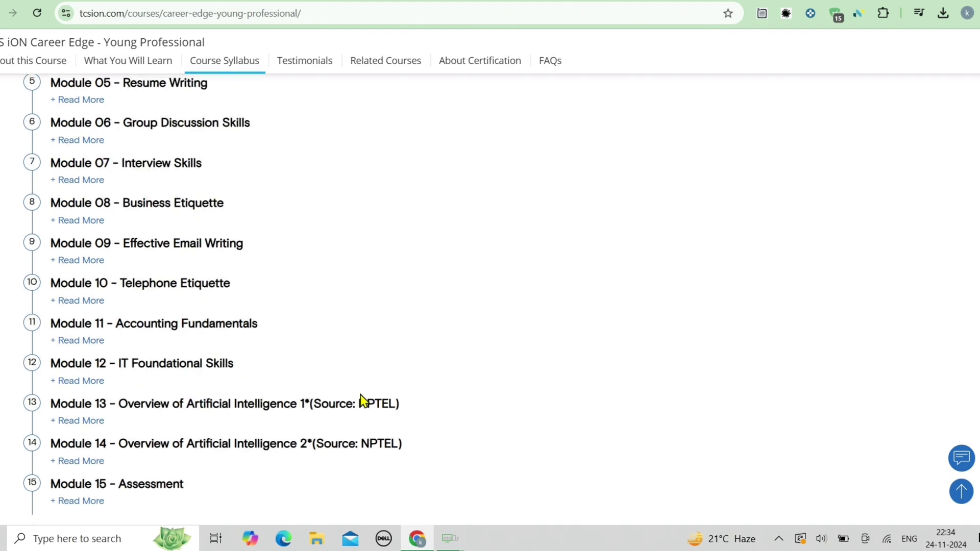
{"action": "scroll", "coordinate": [362, 402], "scroll_direction": "down", "scroll_amount": 1}
{"action": "scroll", "coordinate": [361, 401], "scroll_direction": "down", "scroll_amount": 1}
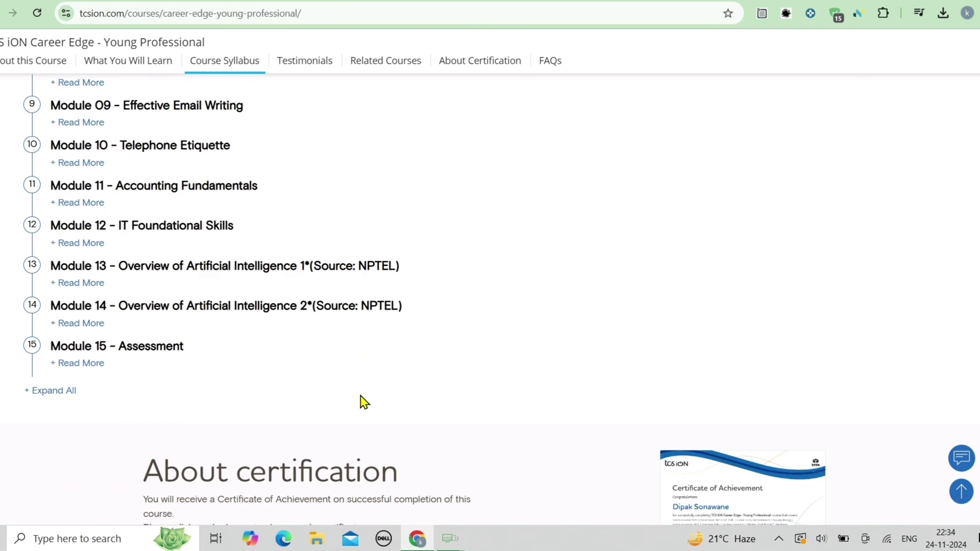
{"action": "scroll", "coordinate": [360, 396], "scroll_direction": "down", "scroll_amount": 1}
{"action": "scroll", "coordinate": [361, 396], "scroll_direction": "down", "scroll_amount": 1}
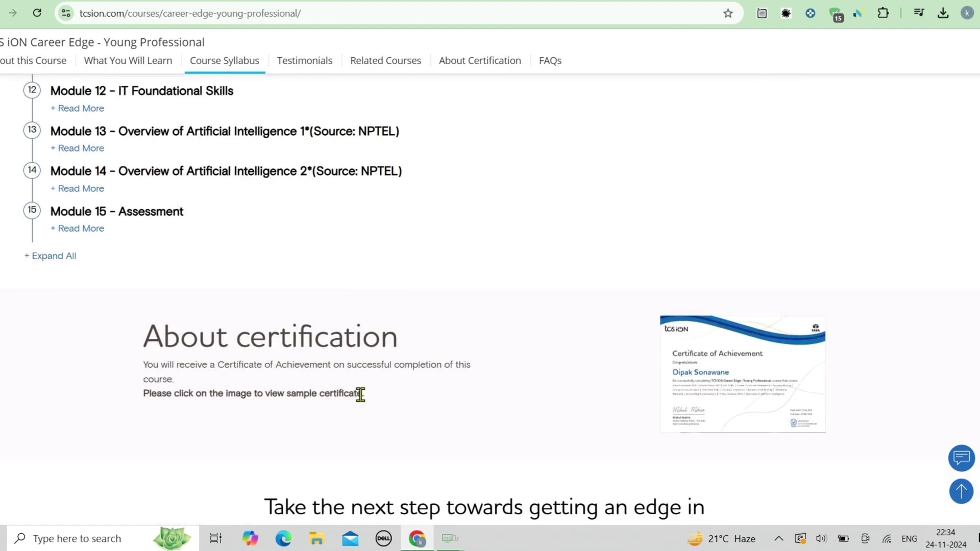
{"action": "left_click", "coordinate": [729, 377]}
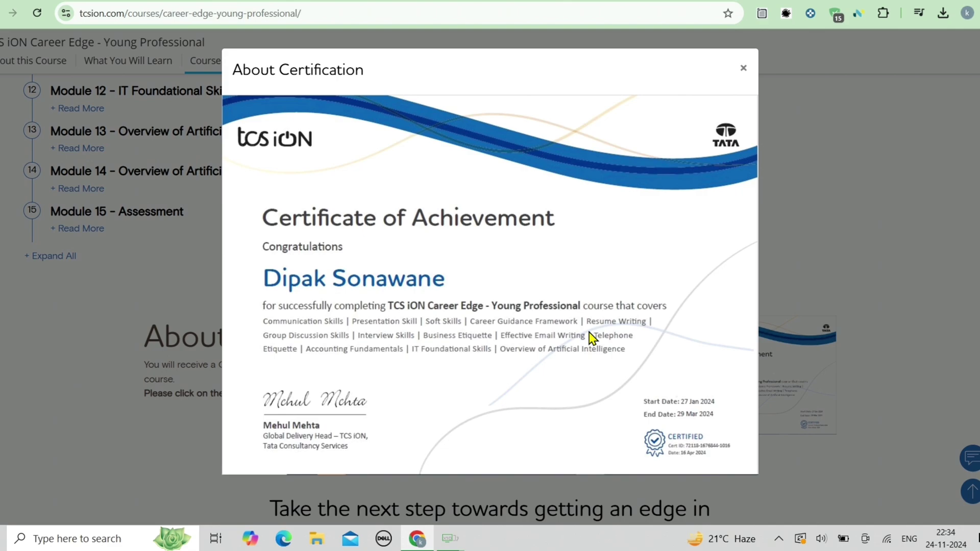
{"action": "left_click", "coordinate": [869, 311]}
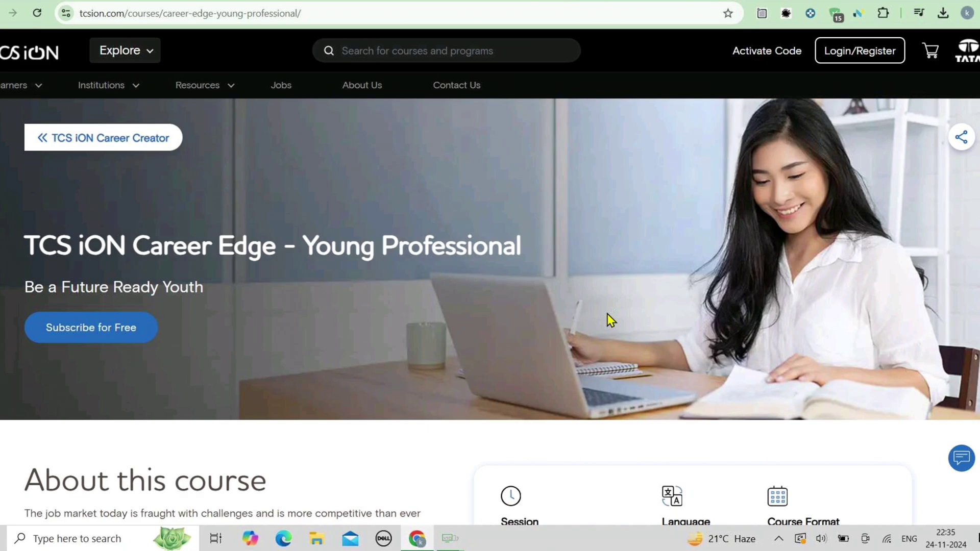
Choose Subscribe for Free on the Career Edge – Young Professional course to bring up the login panel.
{"action": "left_click", "coordinate": [122, 334]}
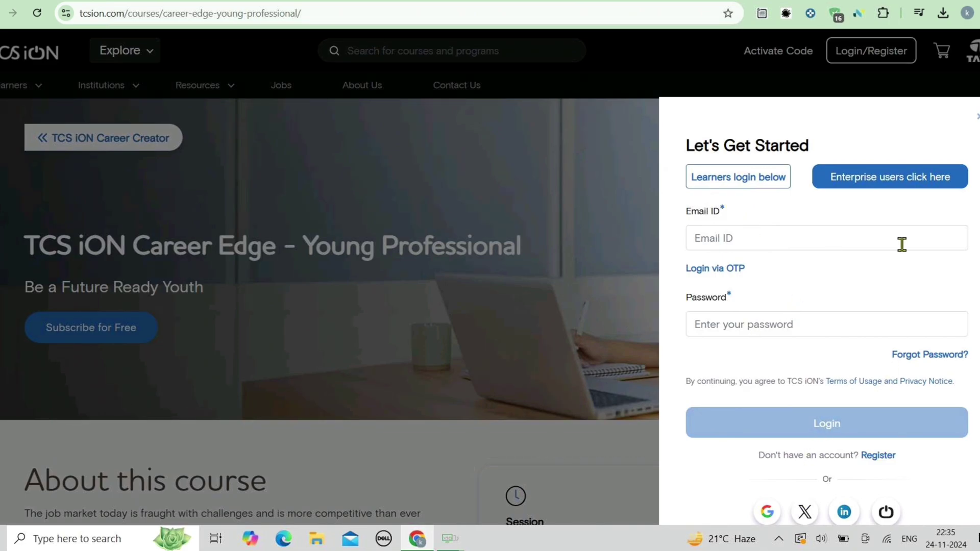
{"action": "scroll", "coordinate": [901, 245], "scroll_direction": "down", "scroll_amount": 1}
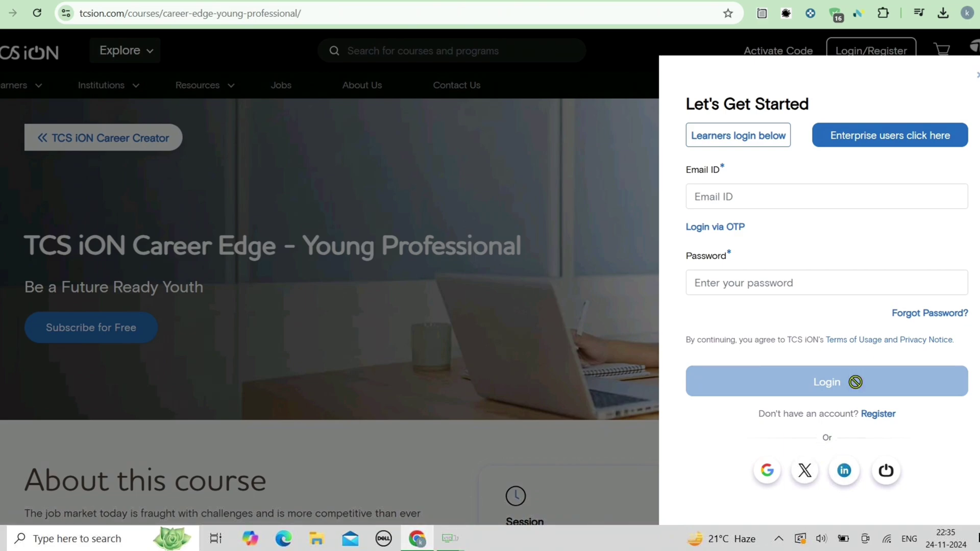
{"action": "scroll", "coordinate": [863, 360], "scroll_direction": "up", "scroll_amount": 1}
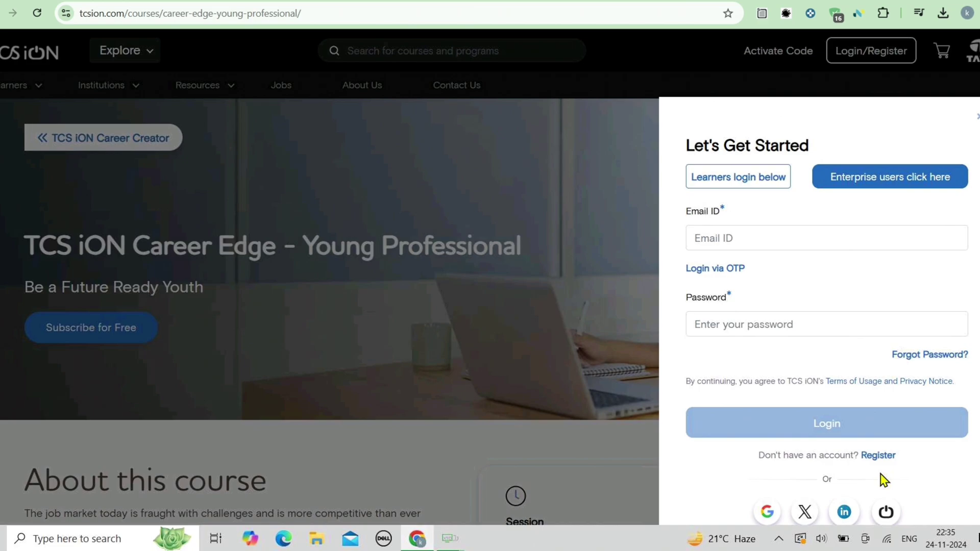
Bring up the Register to create account form from the login panel, then dismiss it.
{"action": "left_click", "coordinate": [879, 458]}
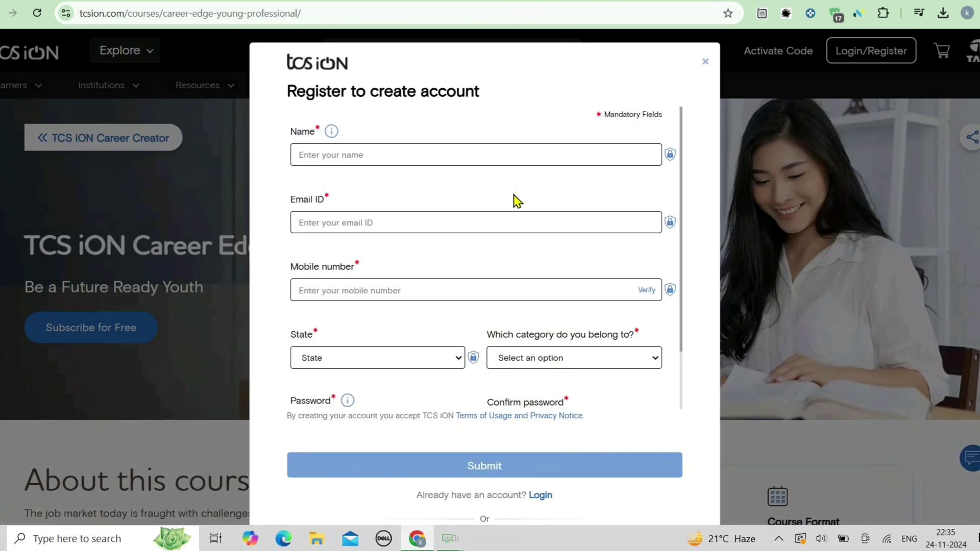
{"action": "scroll", "coordinate": [517, 209], "scroll_direction": "down", "scroll_amount": 1}
{"action": "left_click", "coordinate": [703, 64]}
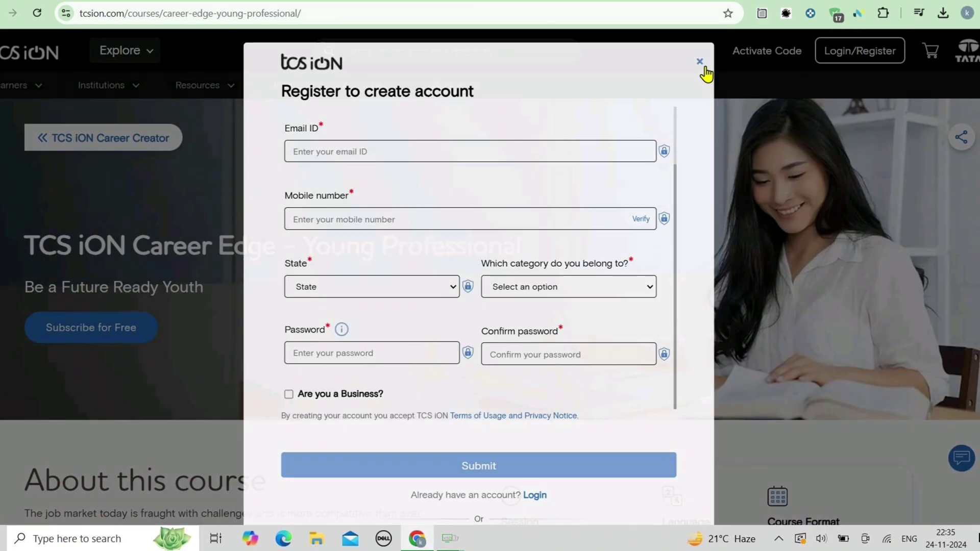